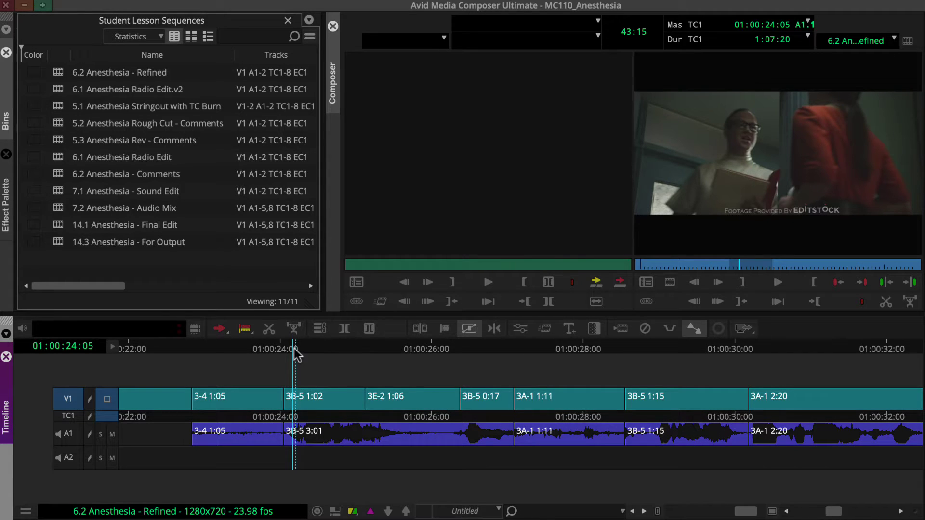
Step: Review the cutaways in playback and park the playhead where 3E-2 should start
key("space")
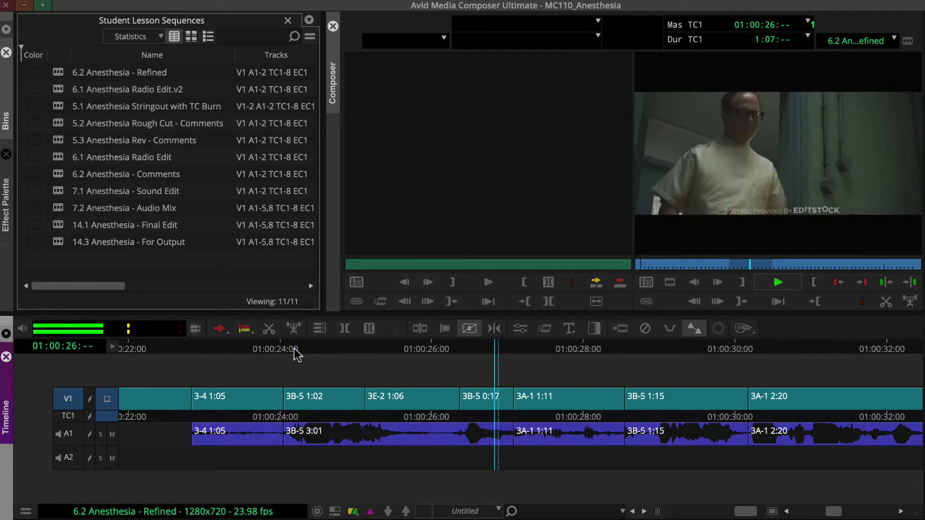
key("space")
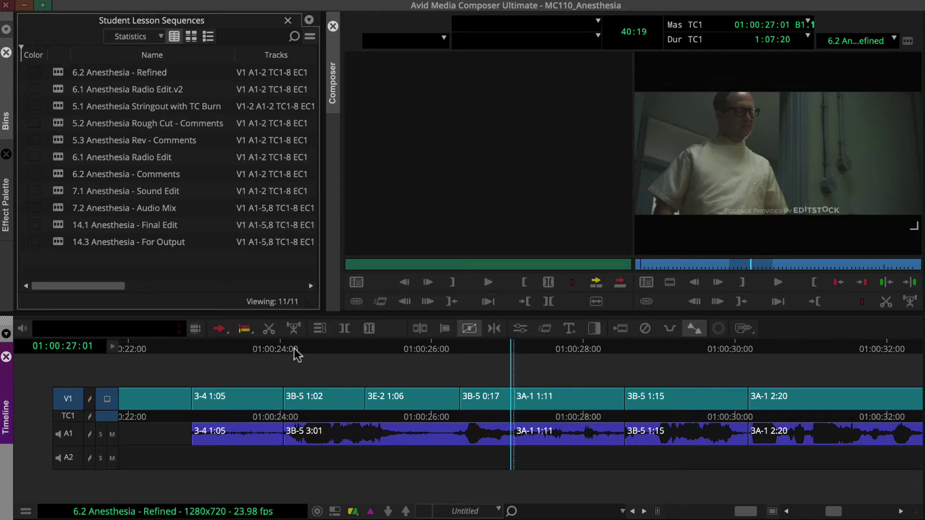
left_click_drag(295, 349, 342, 348)
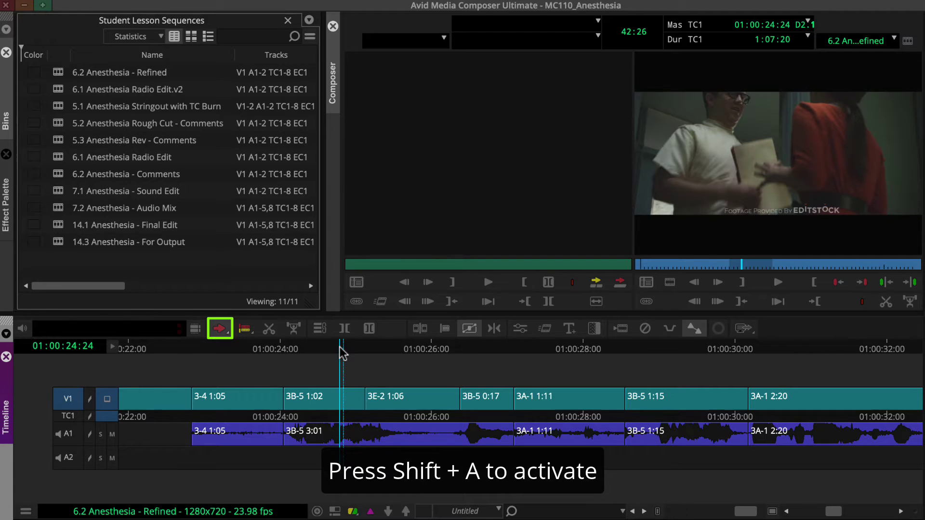
Step: Drag 3E-2 left to the playhead, overwriting part of 3B-5, then play back the result
left_click(391, 396)
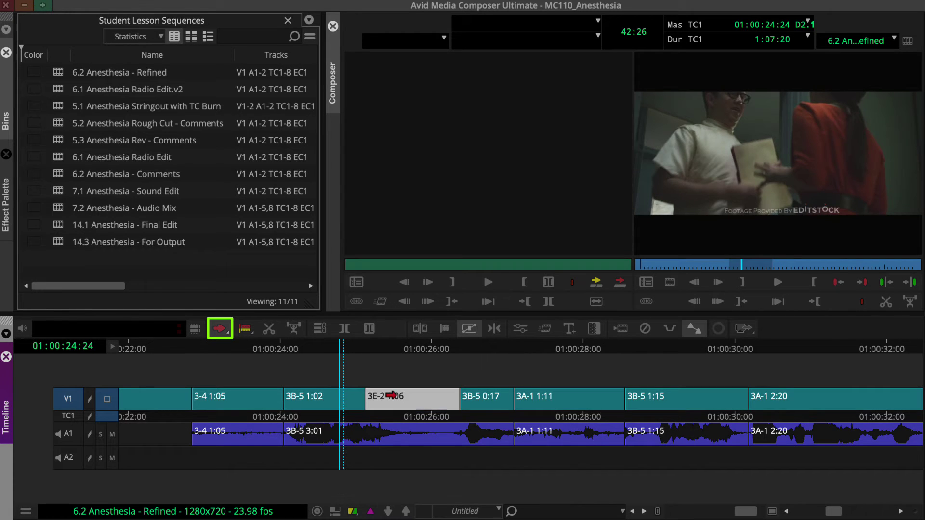
left_click_drag(391, 396, 369, 395)
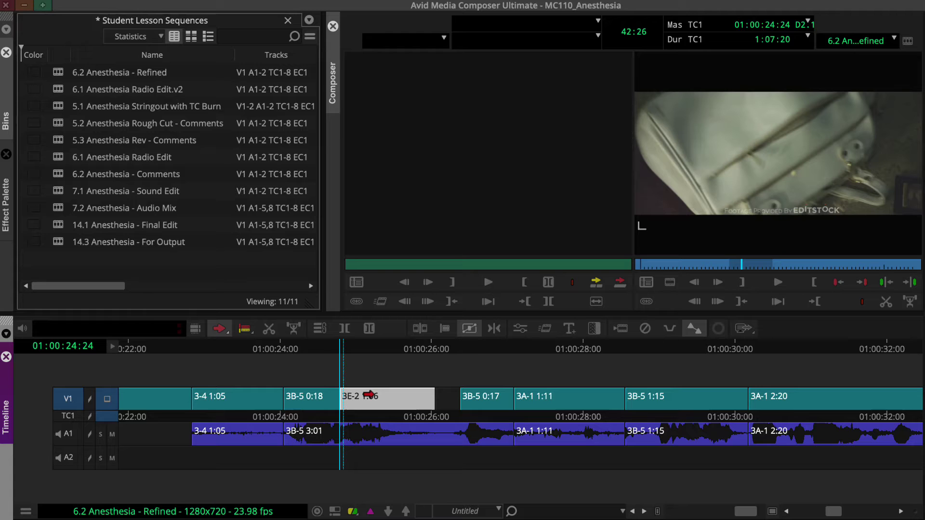
left_click(291, 351)
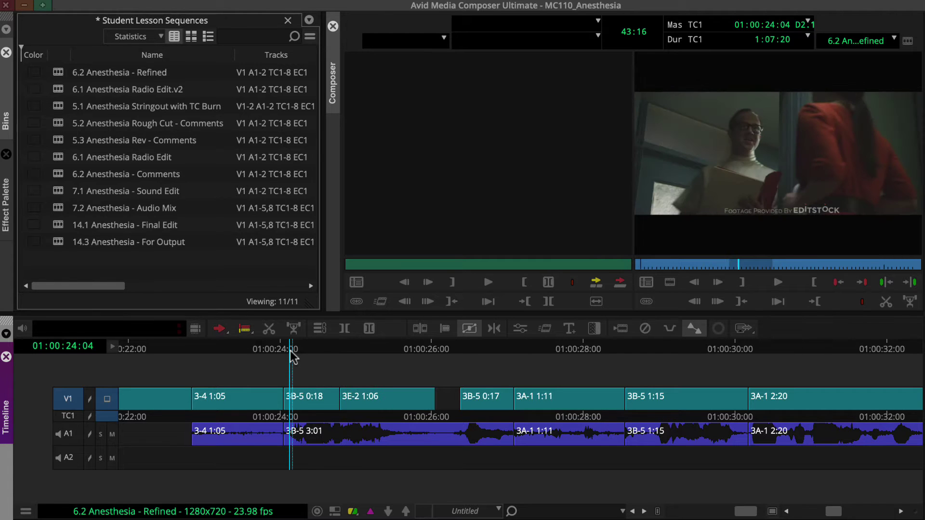
key("space")
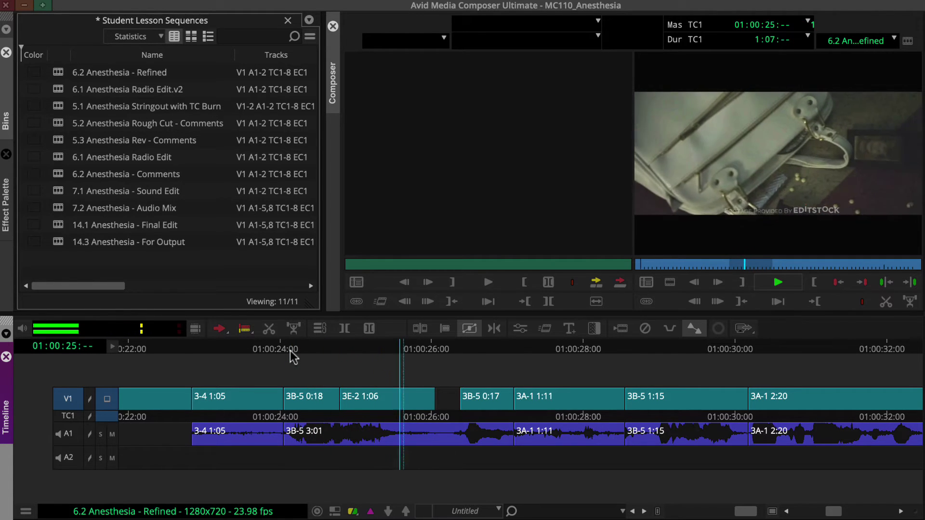
key("space")
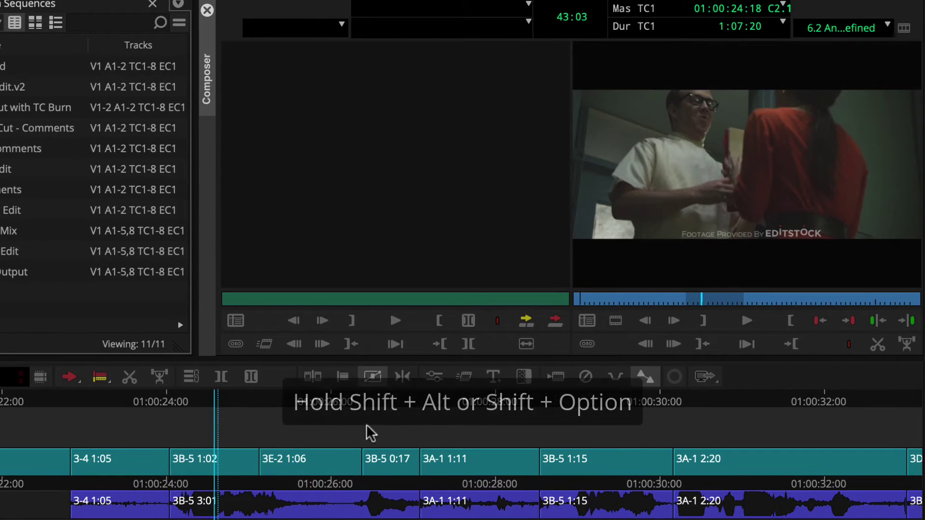
Step: Lasso both edges of the 3E-2 cutaway with Shift+Alt to enter Slide trim mode
mouse_move(366, 427)
left_mouse_down()
mouse_move(357, 472)
mouse_move(291, 489)
mouse_move(252, 486)
left_mouse_up()
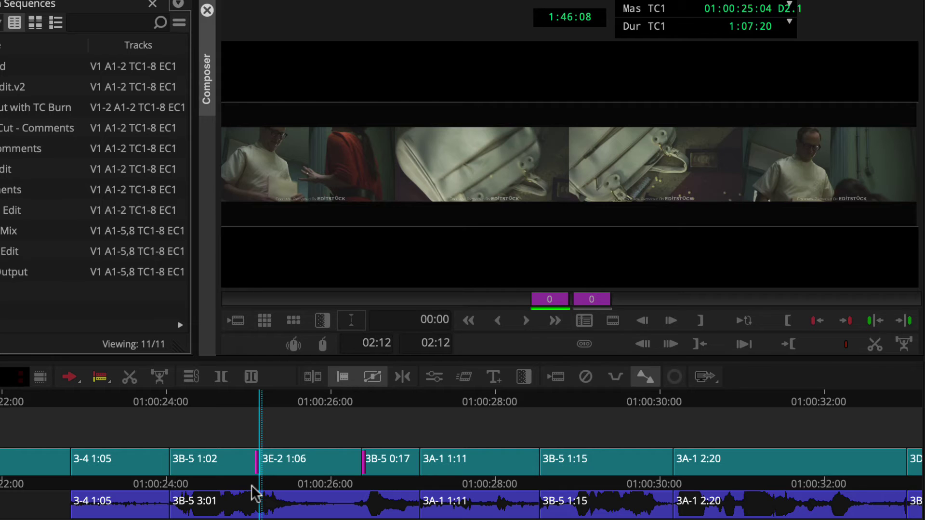
Step: Slide 3E-2 eight frames earlier (first 3B-5 0:18, next 1:01) and loop-play to review
key("j")
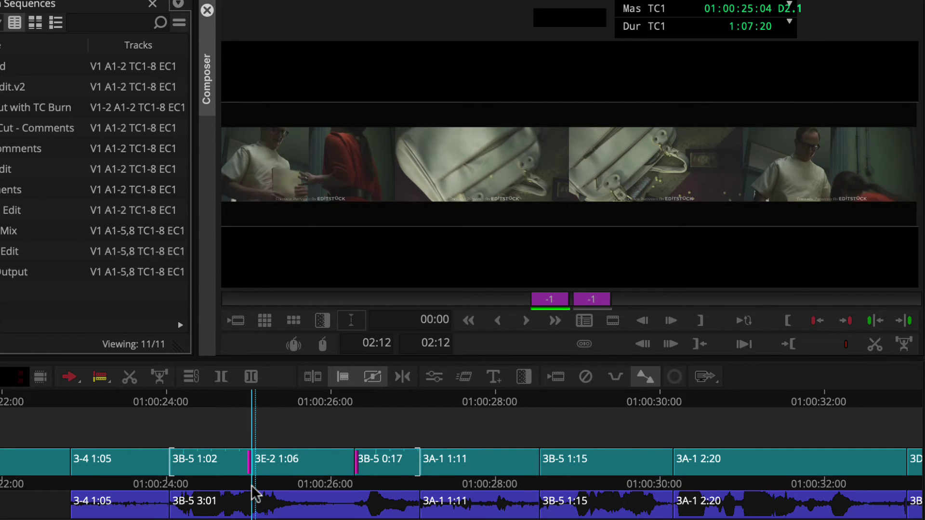
key("u")
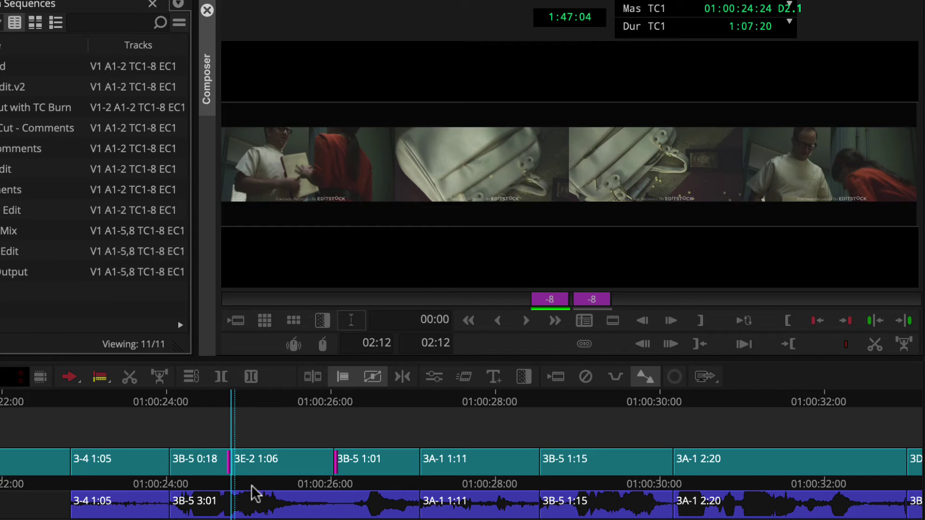
key("space")
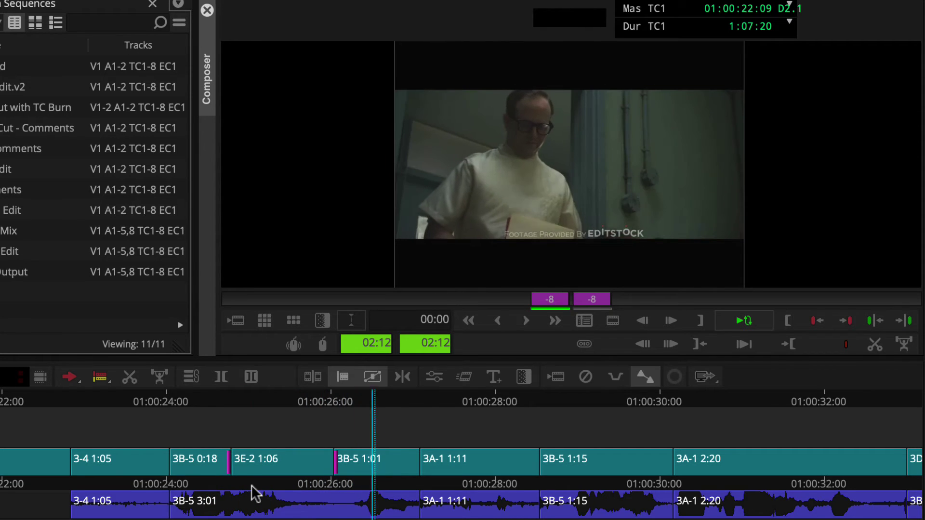
key("space")
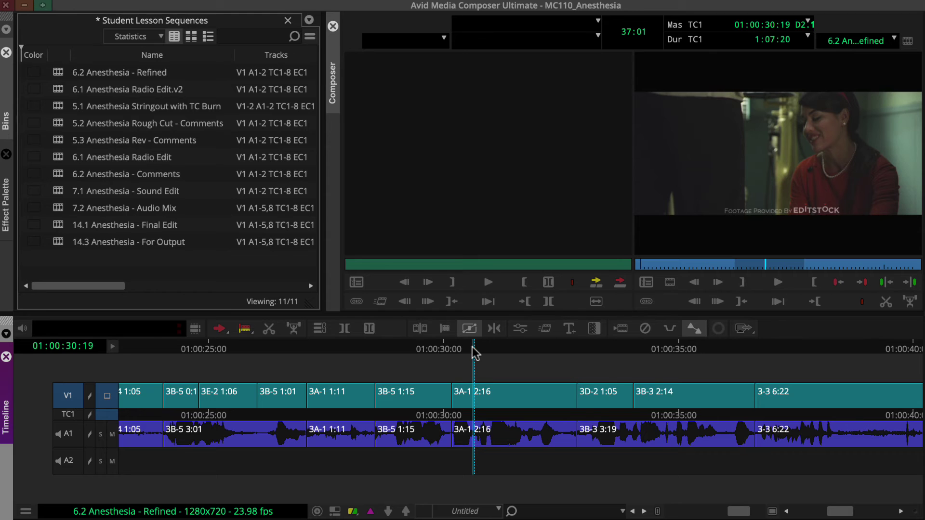
Step: Play the Refined sequence through the 3D-2 cutaway and stop right after it
key("space")
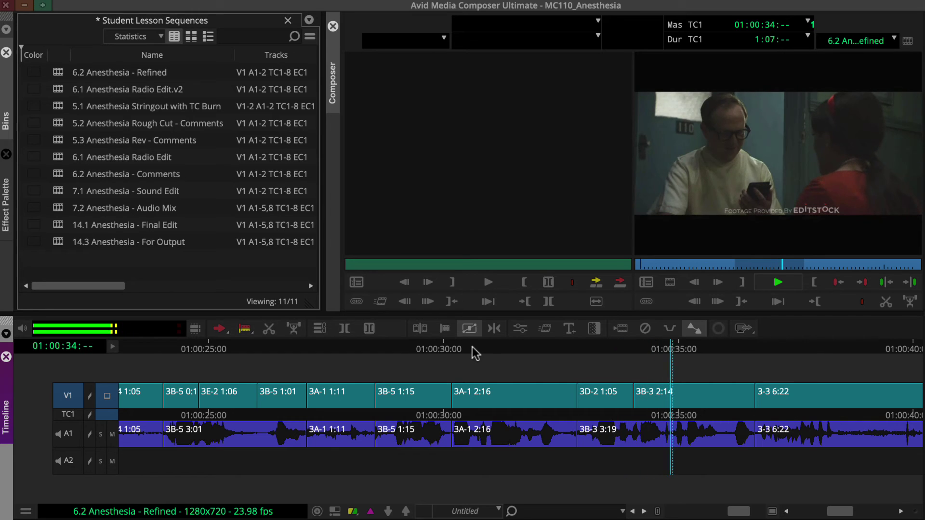
key("space")
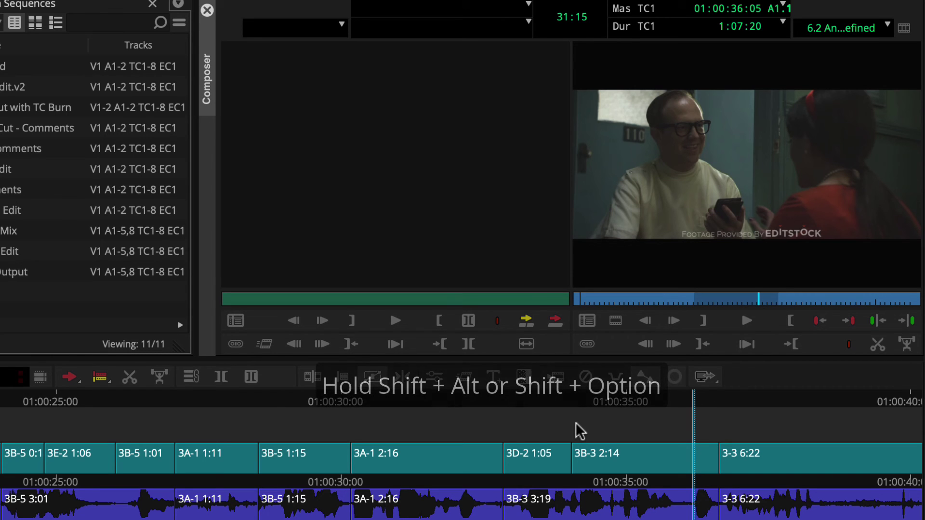
Step: Lasso right to left around 3D-2 on V1 to slide-trim both its edges
left_click_drag(575, 424, 487, 485)
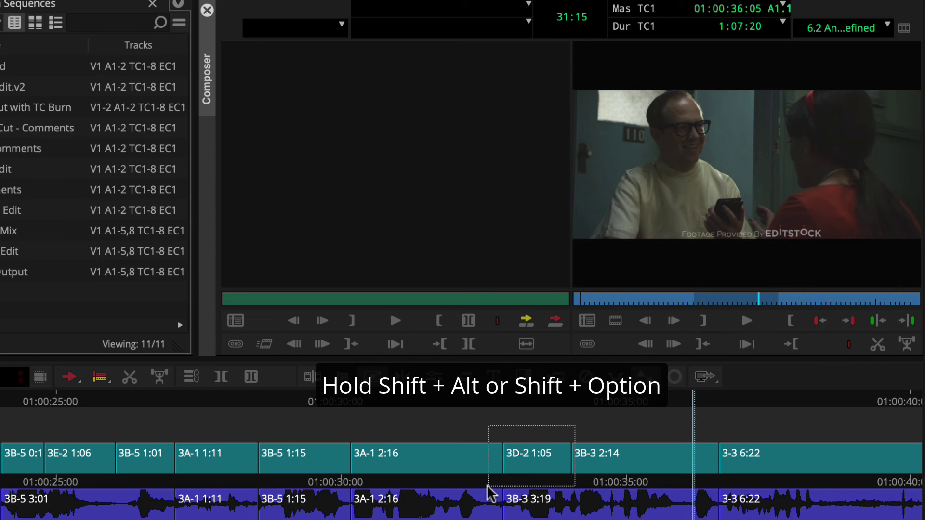
left_click_drag(487, 486, 487, 486)
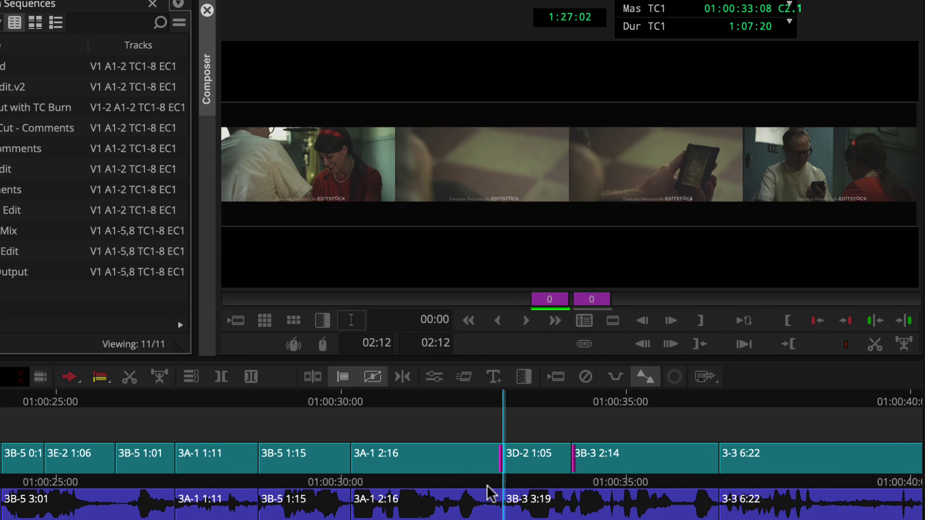
Step: Slide 3D-2 eleven frames later (3A-1 to 3:03, 3B-3 to 2:03) and loop-review it
key("period")
key("period")
key("period")
key("period")
key("period")
key("period")
key("period")
key("period")
key("period")
key("period")
key("period")
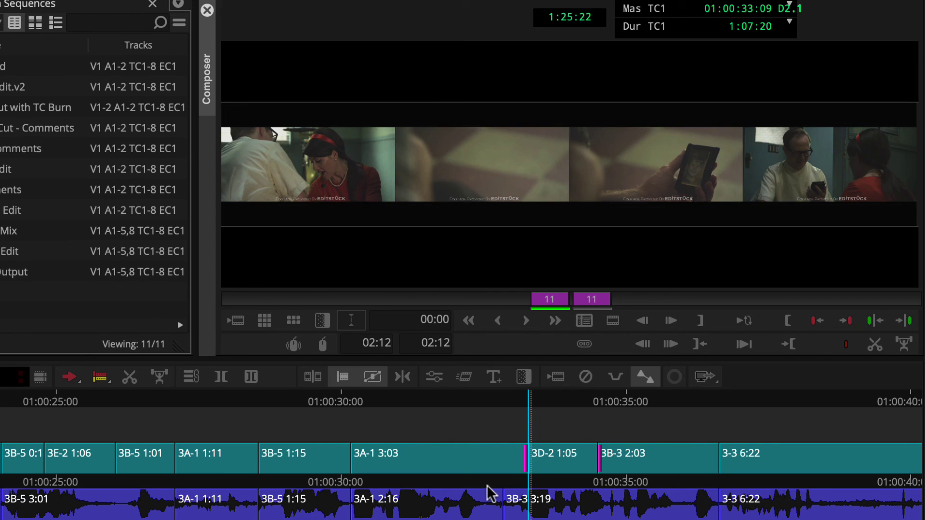
key("space")
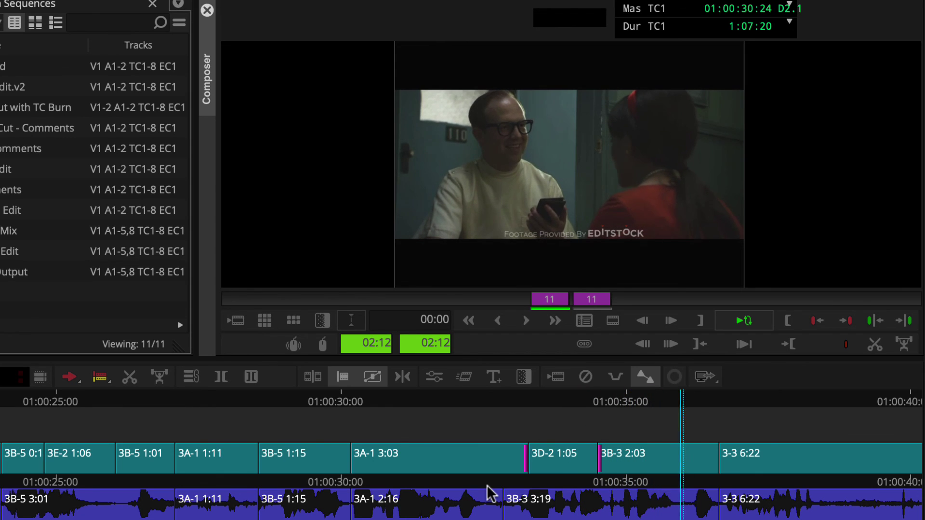
key("space")
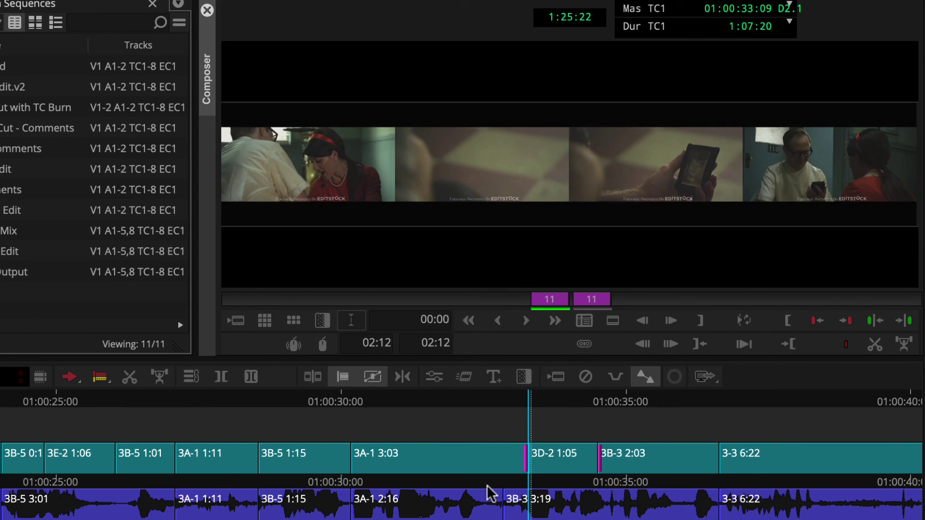